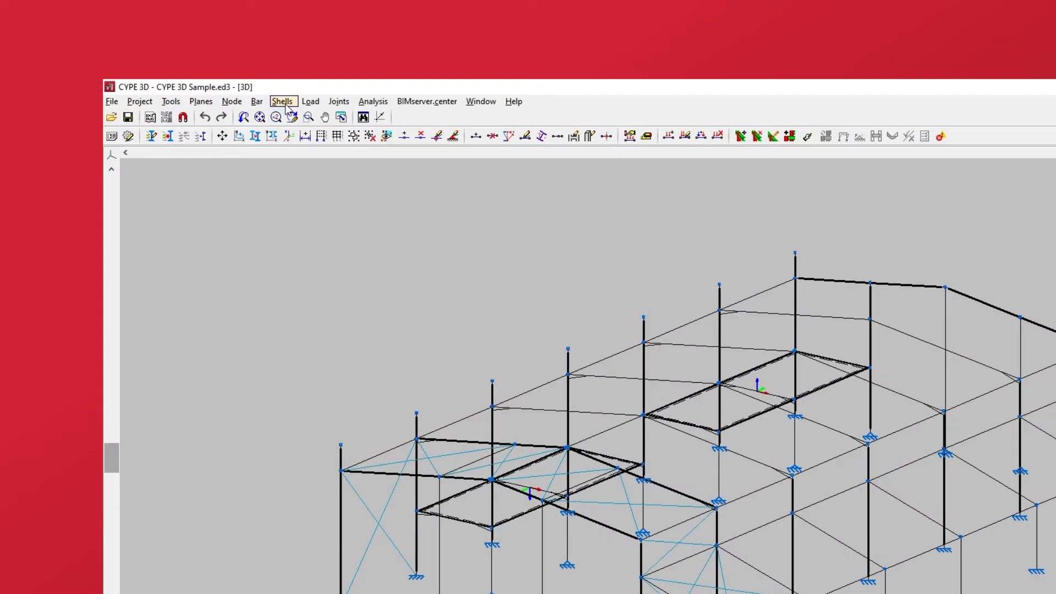
Step: Set the section thickness of both floor shells to 200 mm, leaving the subgrade modulus in the local Z axis disabled
left_click(191, 51)
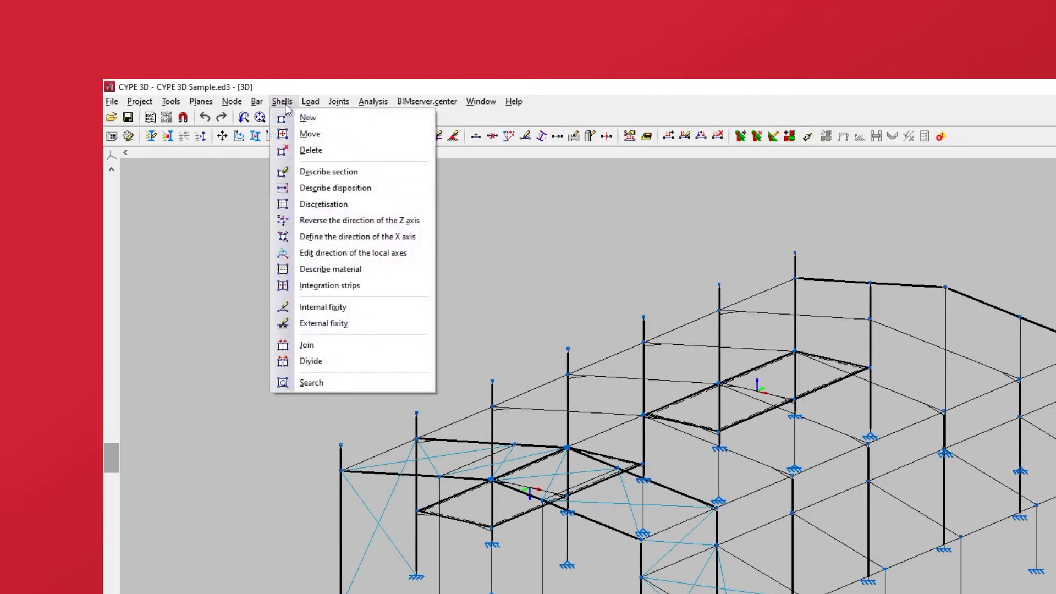
left_click(295, 176)
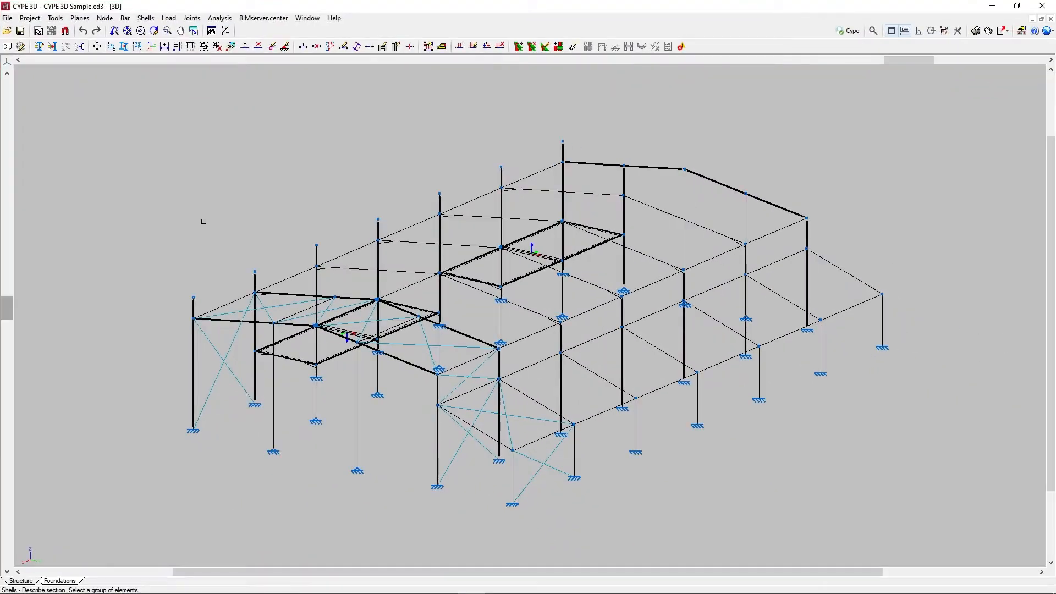
middle_click_drag(203, 222, 490, 223, "shift")
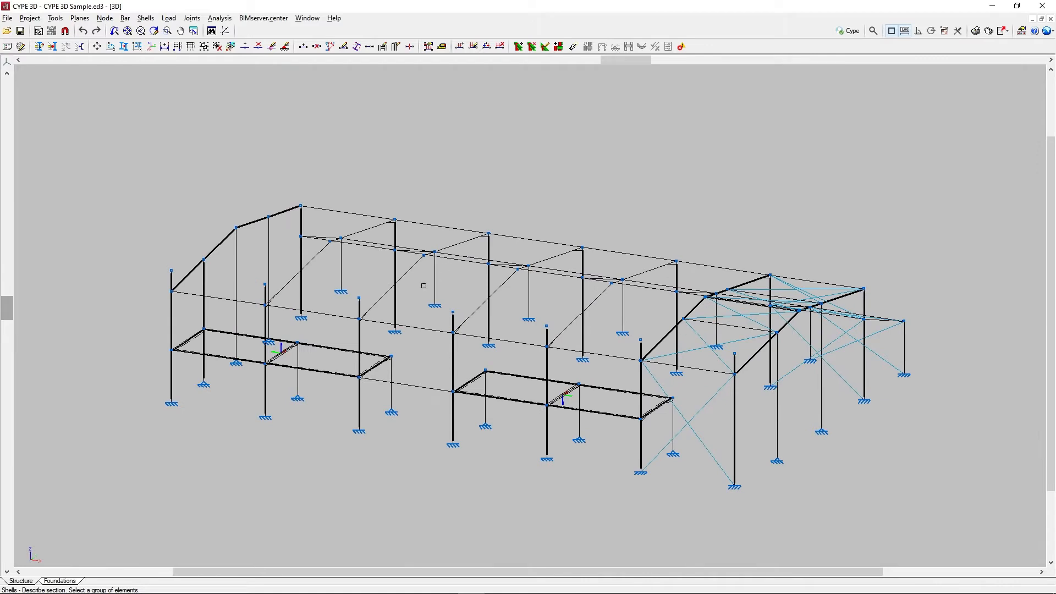
left_click(325, 366)
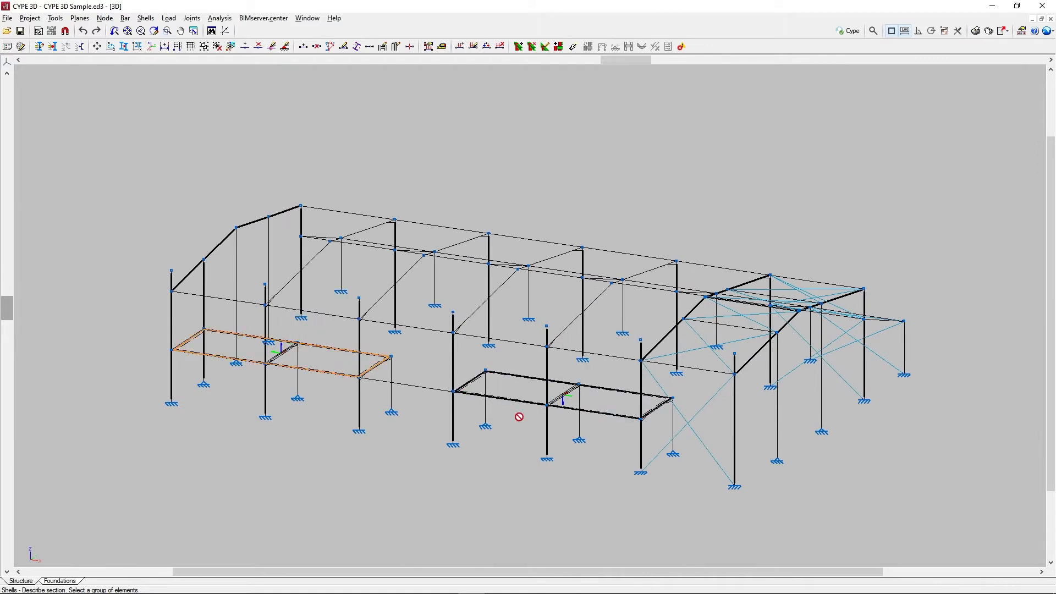
left_click(498, 388)
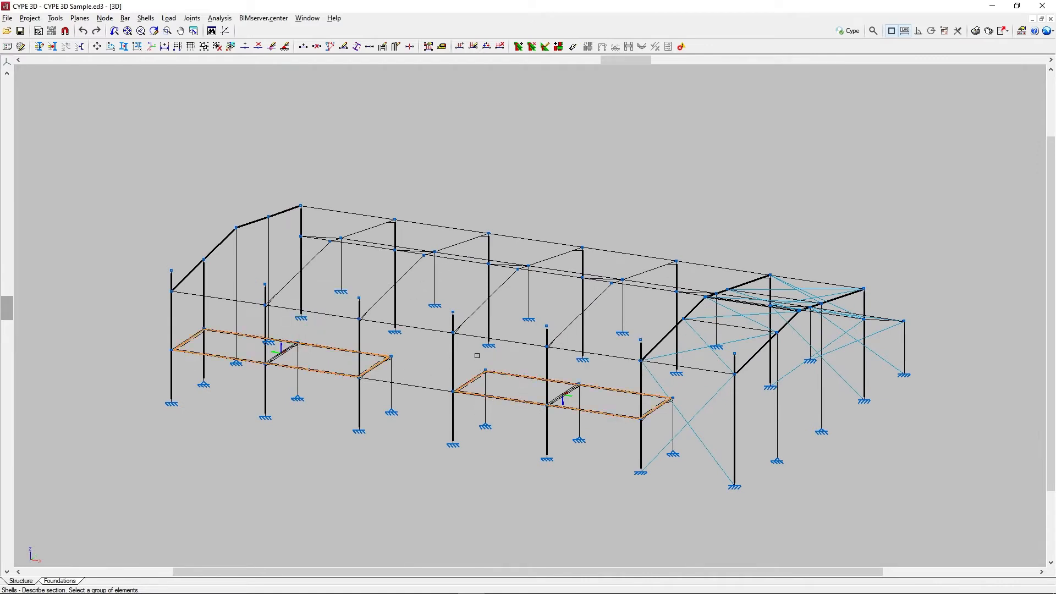
right_click(477, 355)
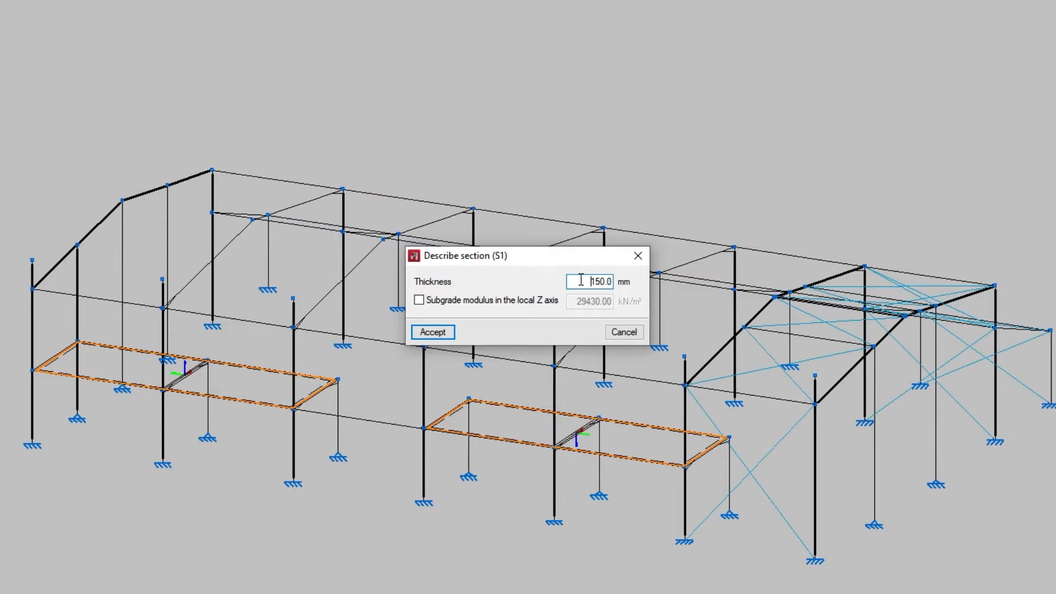
type("200")
left_click(422, 301)
left_click(421, 302)
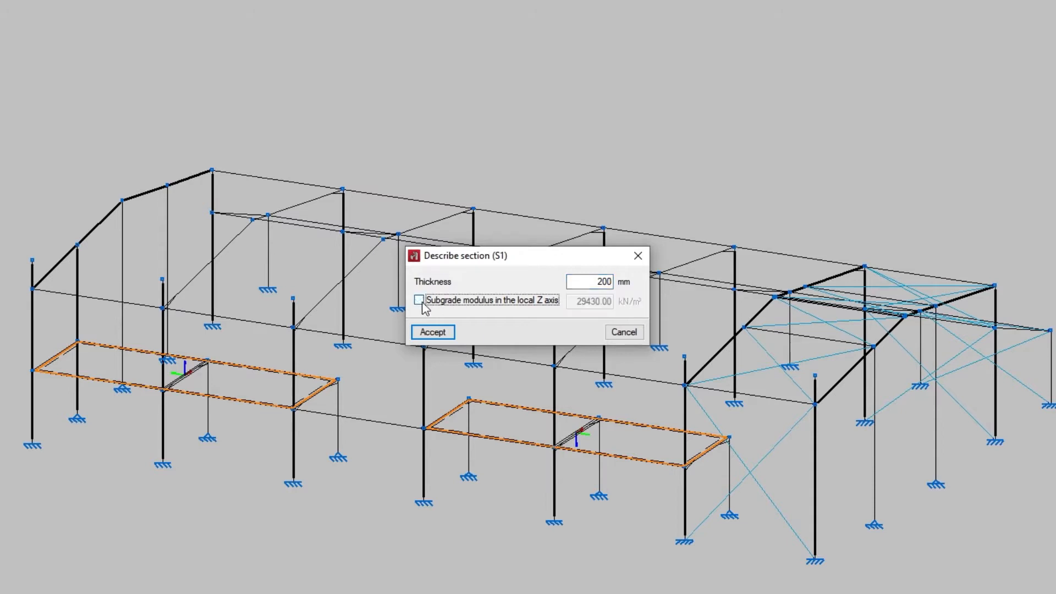
left_click(452, 335)
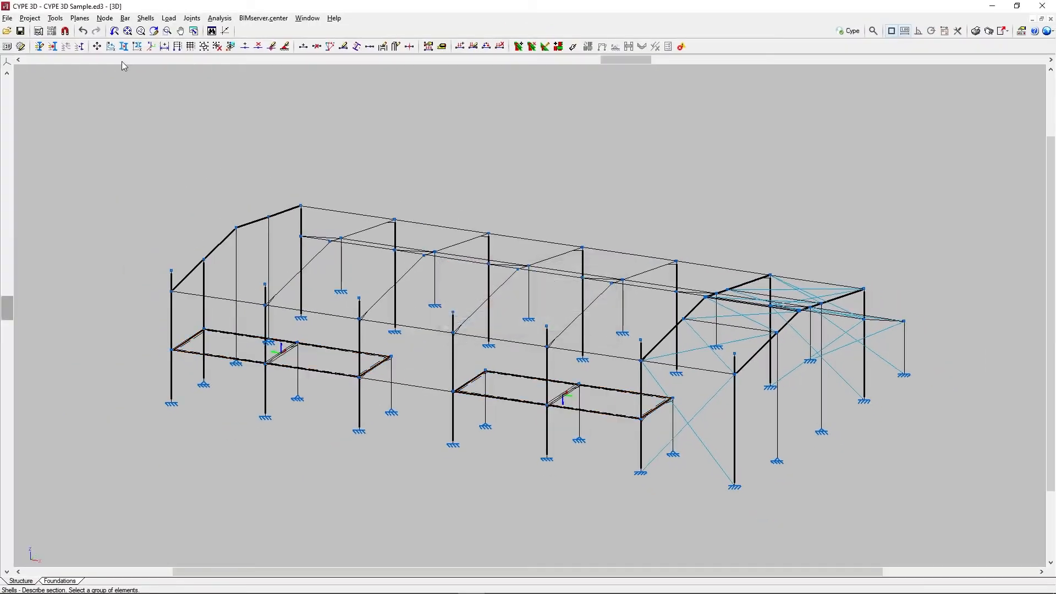
Step: Describe the disposition of both shells, trying the top and central reference points before setting the reference at the section's bottom edge
left_click(146, 18)
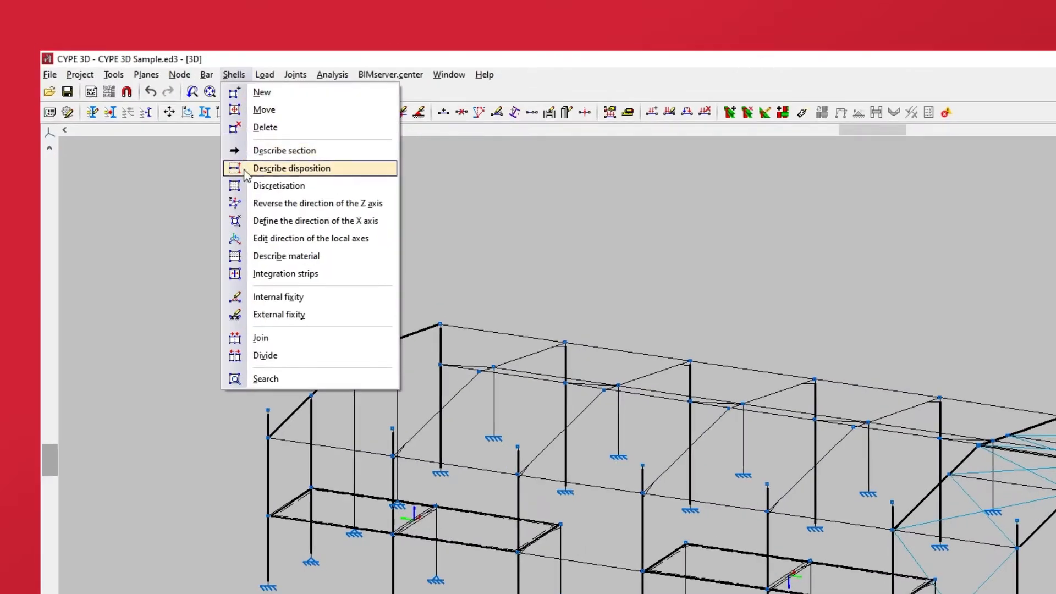
left_click(246, 170)
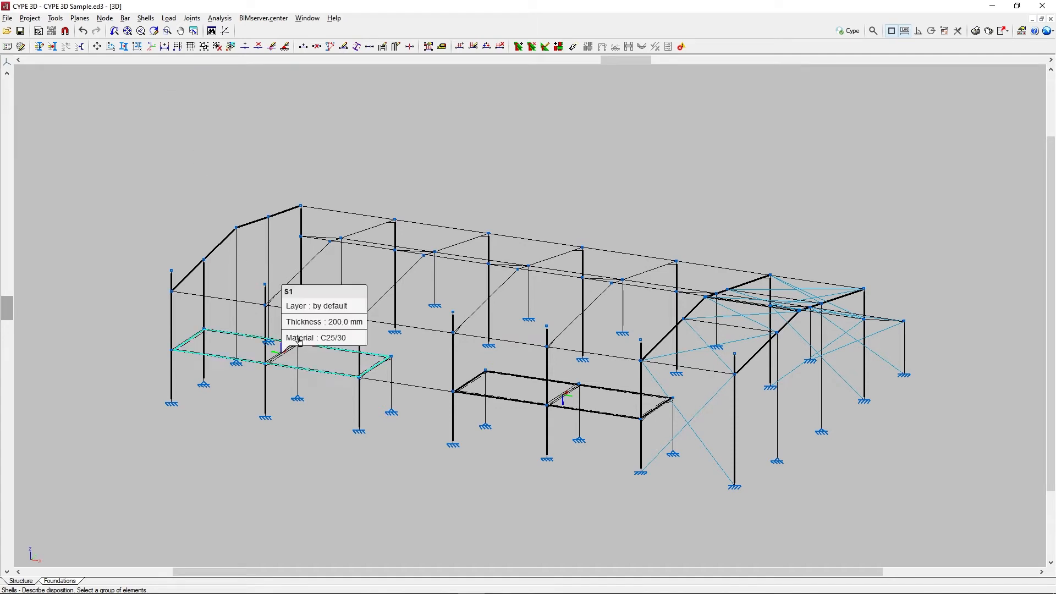
left_click(314, 363)
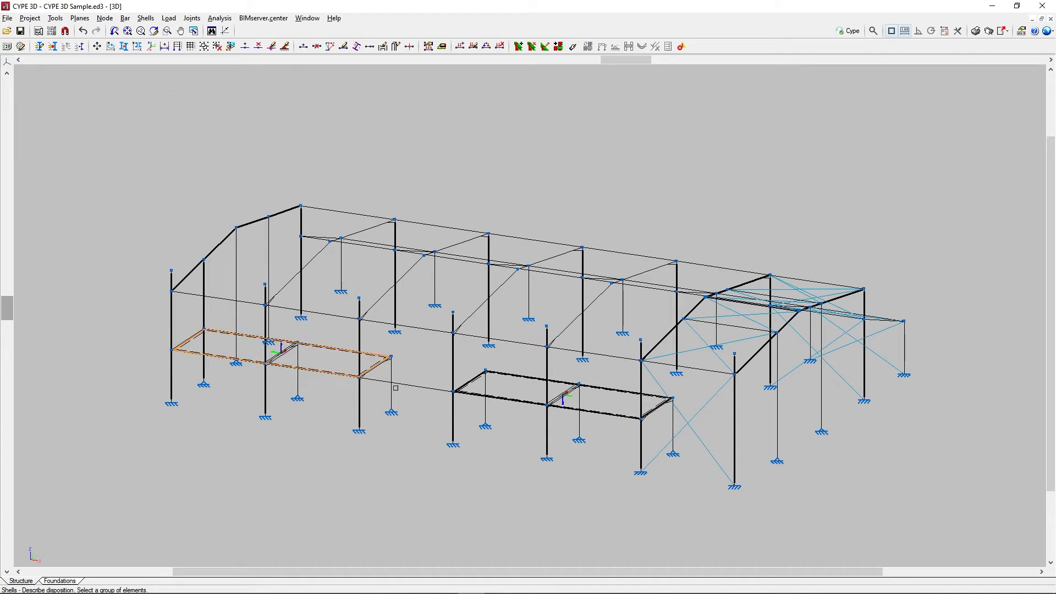
left_click(514, 394)
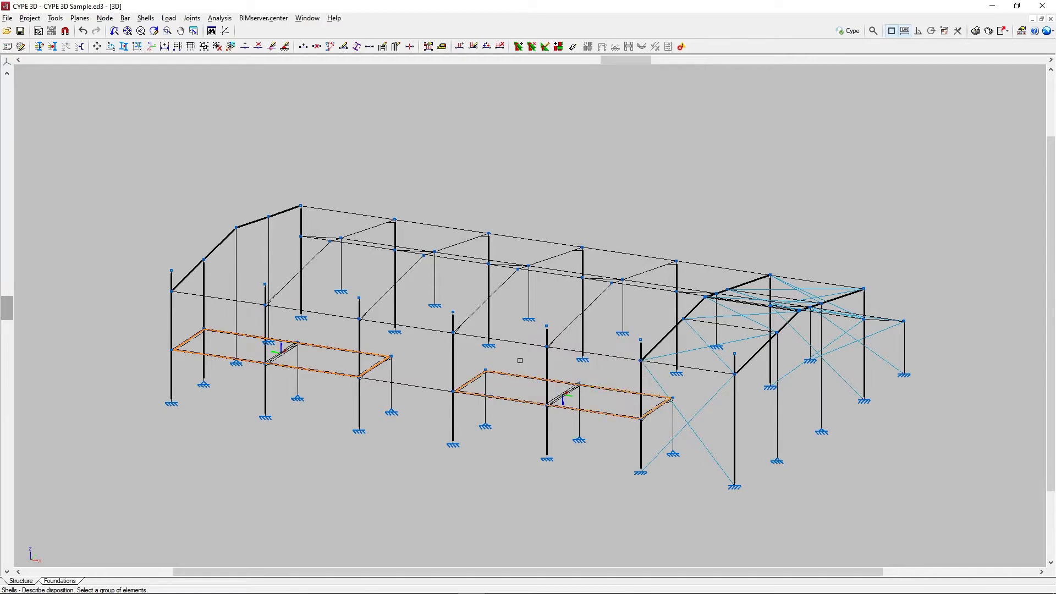
right_click(519, 360)
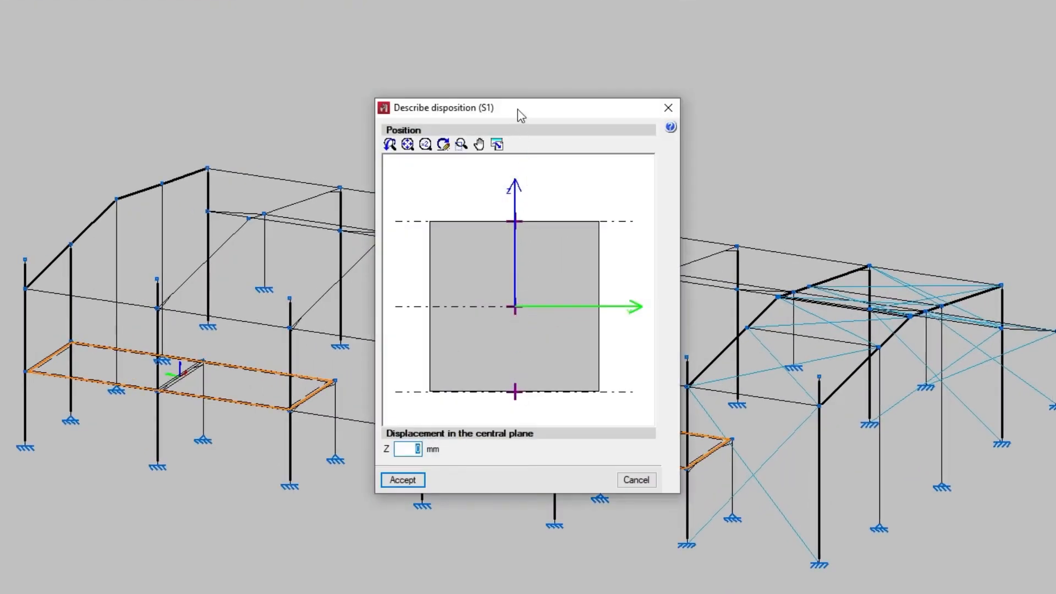
left_click(514, 223)
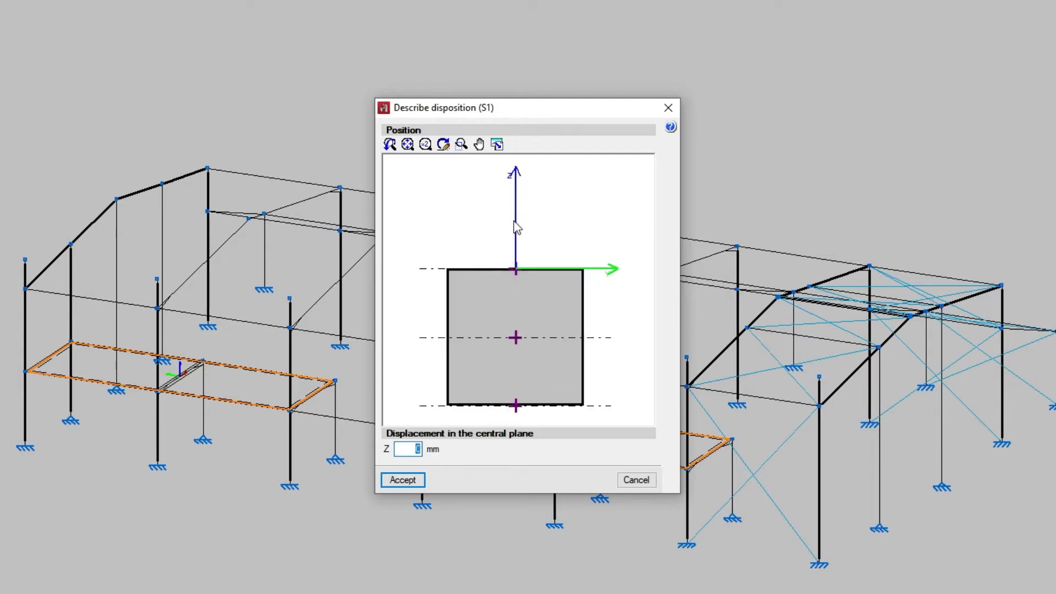
left_click(515, 337)
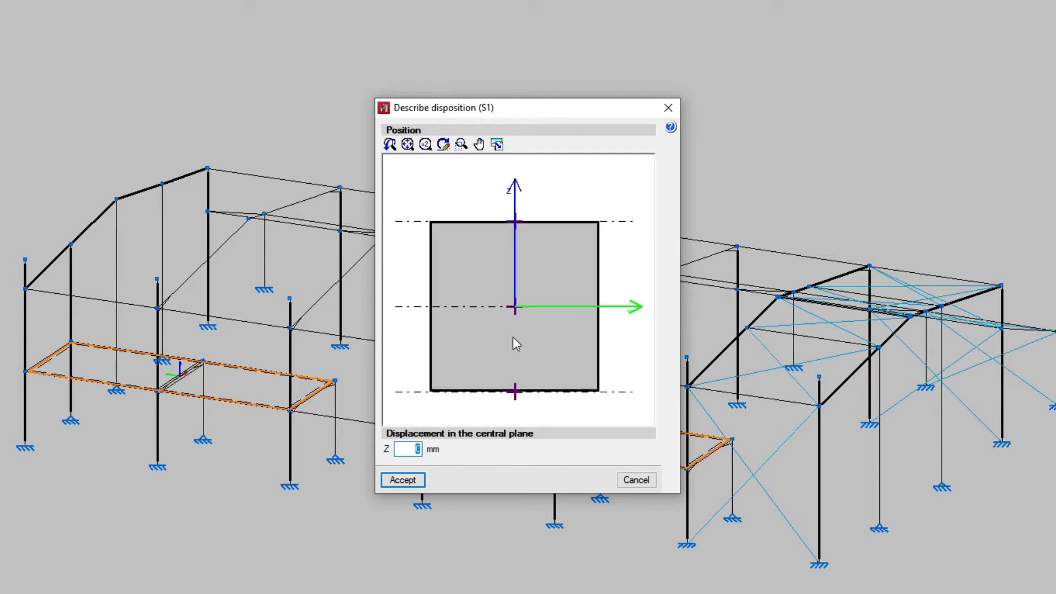
left_click(515, 391)
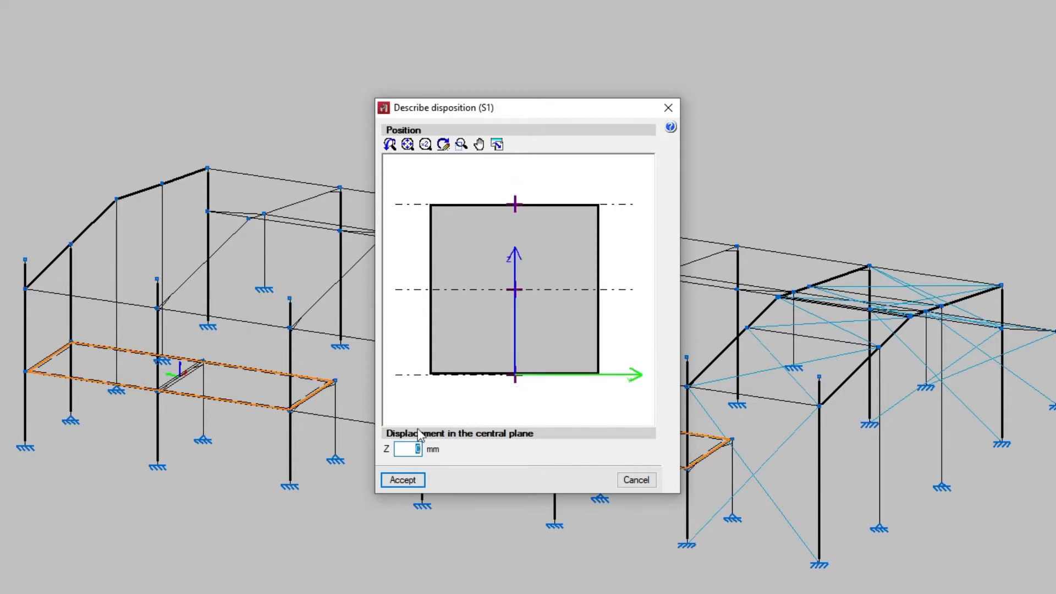
Step: Apply a 20 mm Z displacement in the central plane to the disposition of both shells
left_click(416, 450)
type("20")
key("Tab")
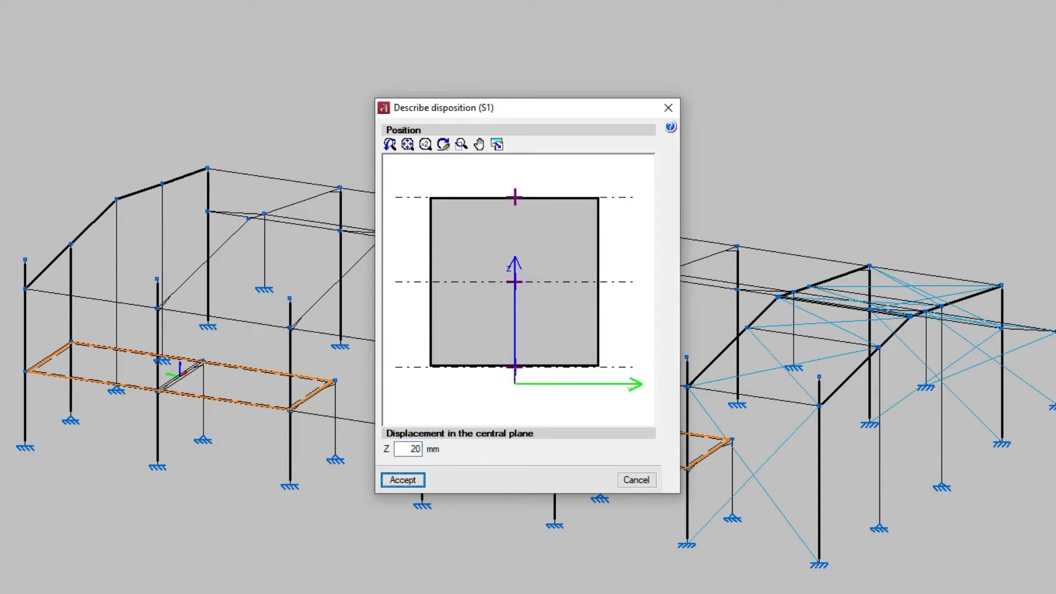
left_click(418, 480)
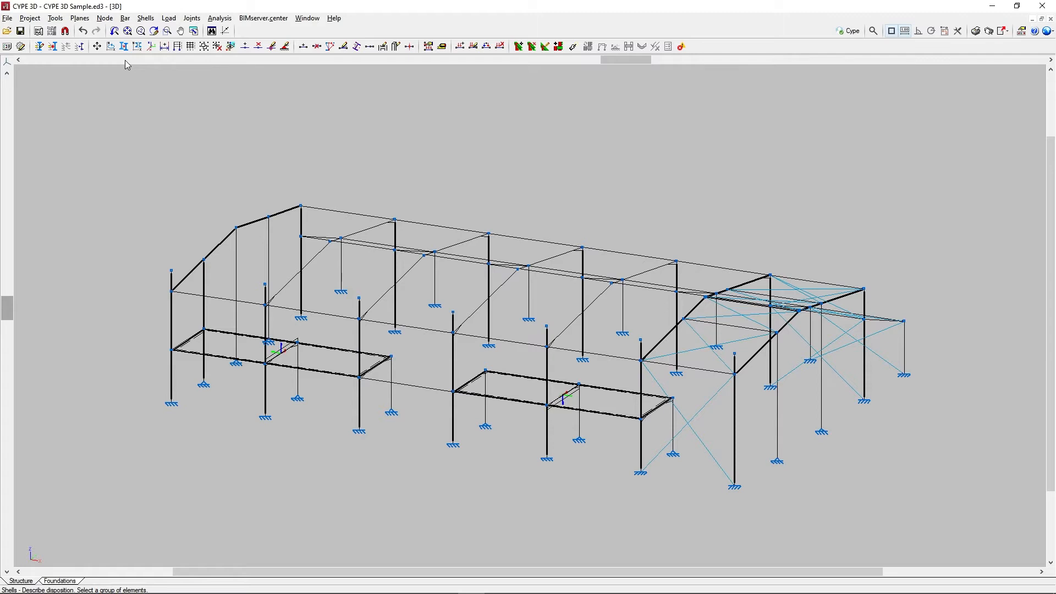
Step: Set the discretisation of both shells to a maximum triangle side size of 0.20 m
left_click(149, 20)
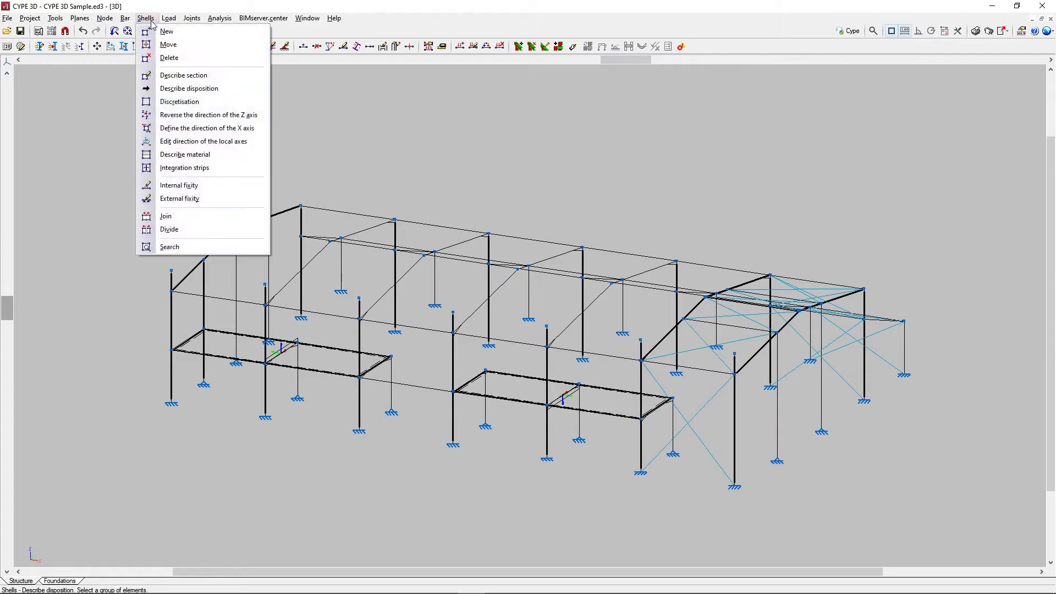
left_click(156, 103)
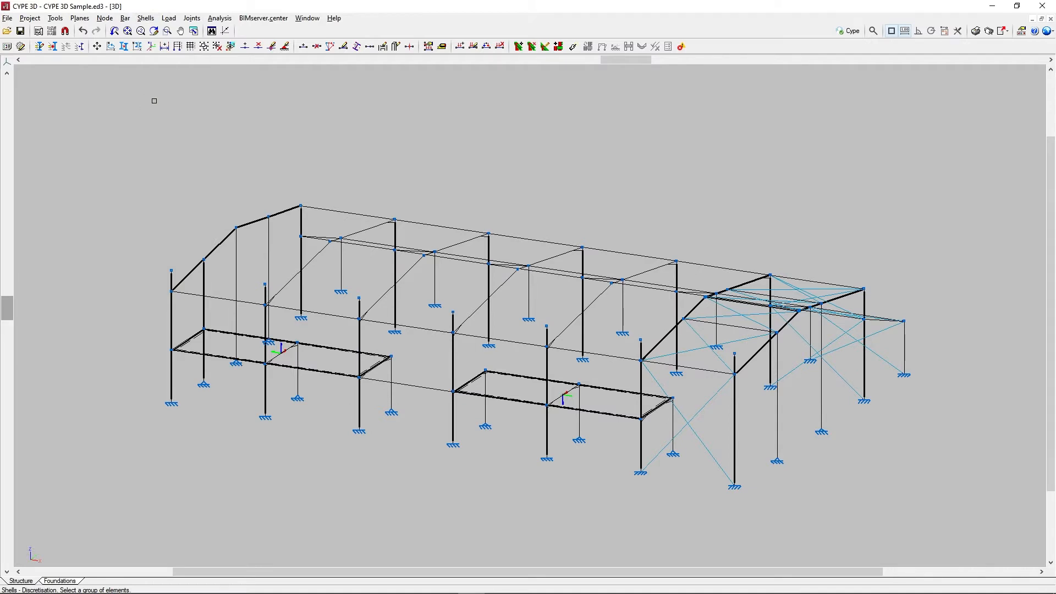
left_click(317, 354)
left_click(502, 393)
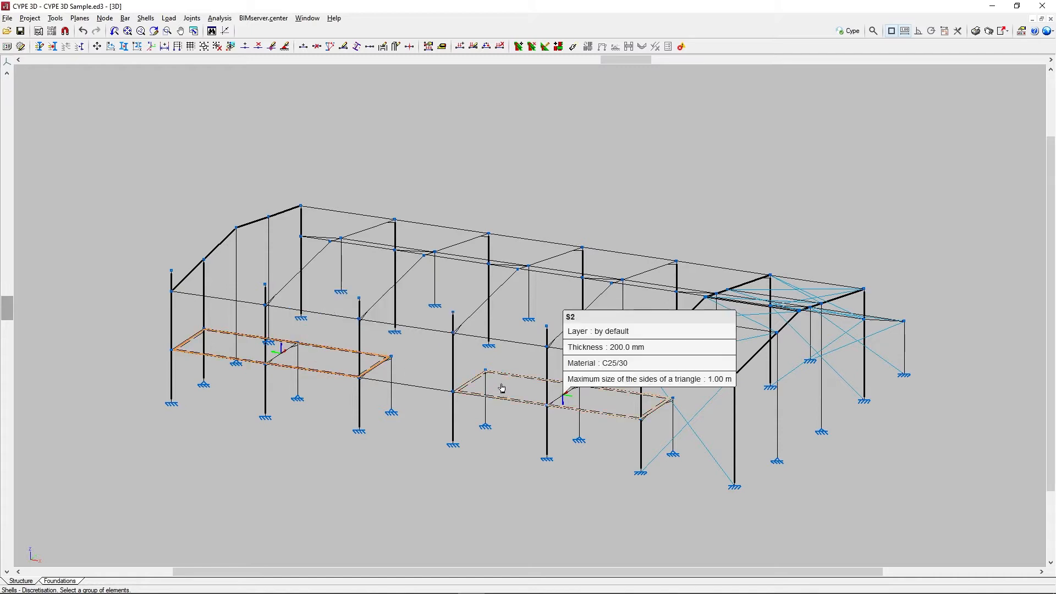
right_click(500, 363)
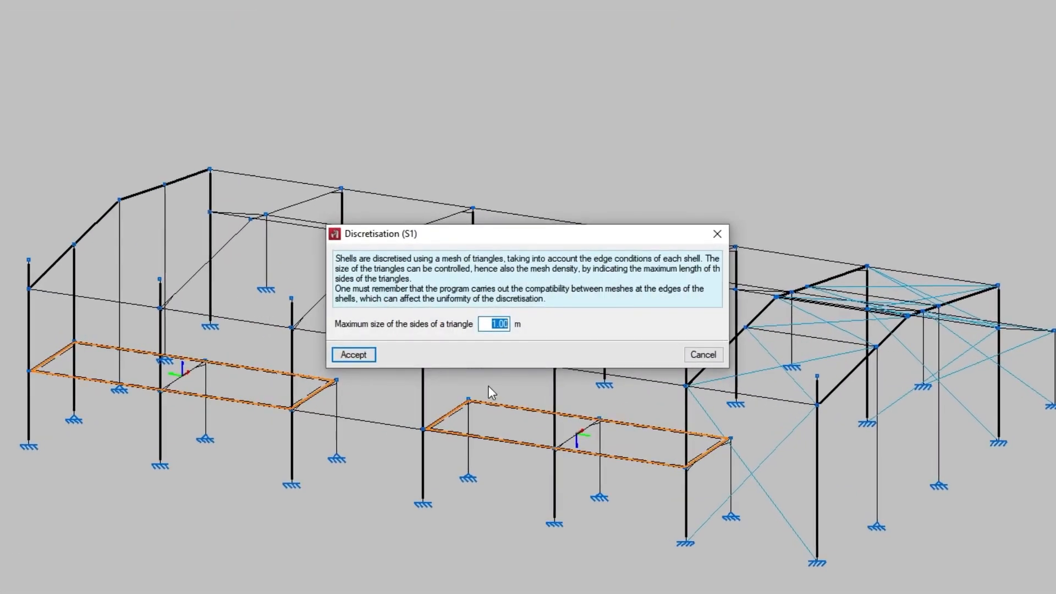
left_click_drag(483, 324, 529, 327)
type("0.20")
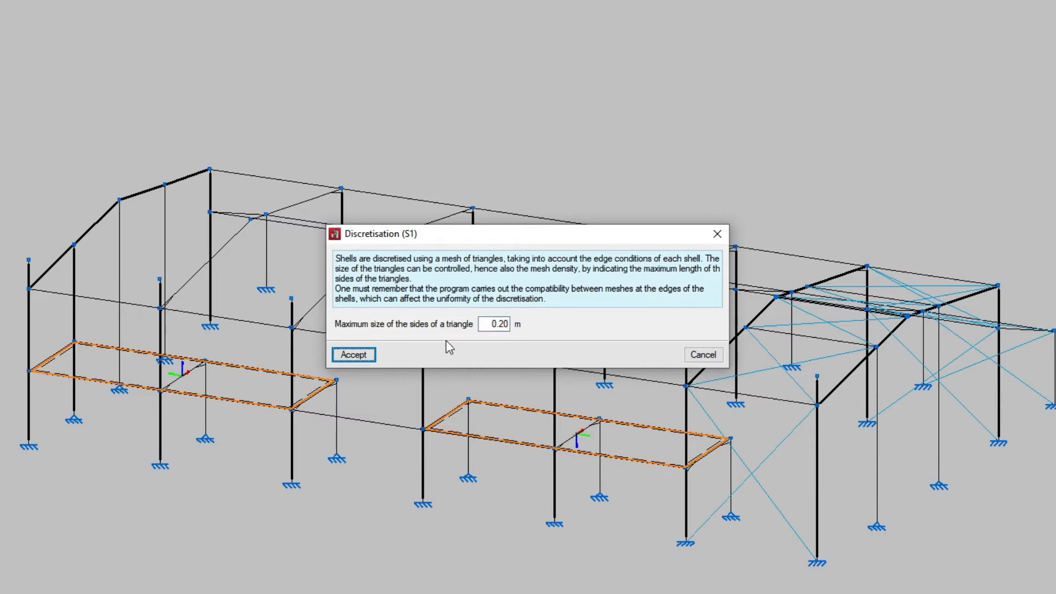
left_click(384, 350)
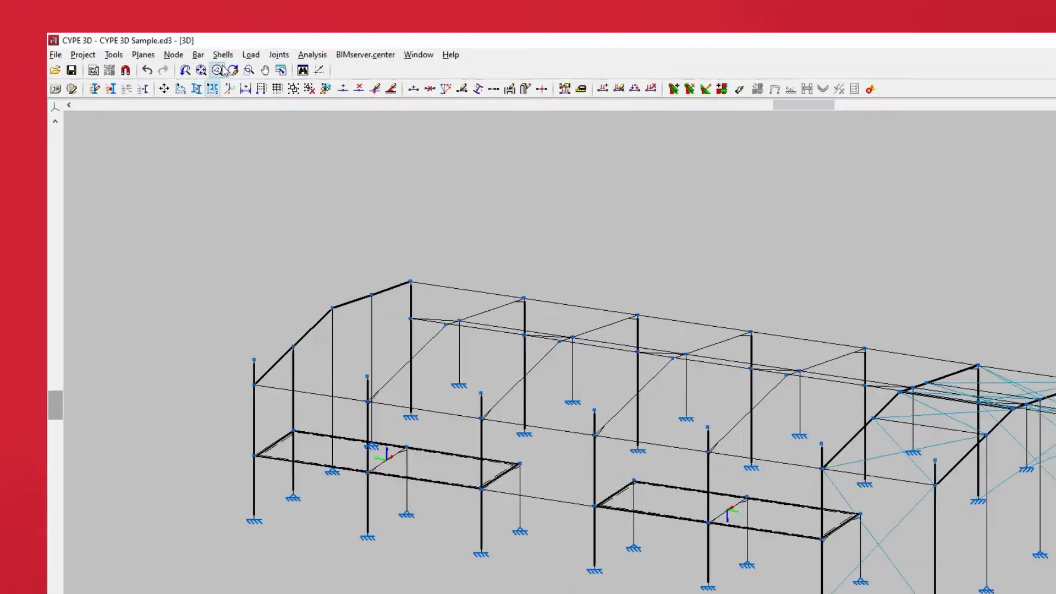
Step: Reverse the local Z axis direction of the shell farthest from the cross-braced bay (S1)
left_click(146, 18)
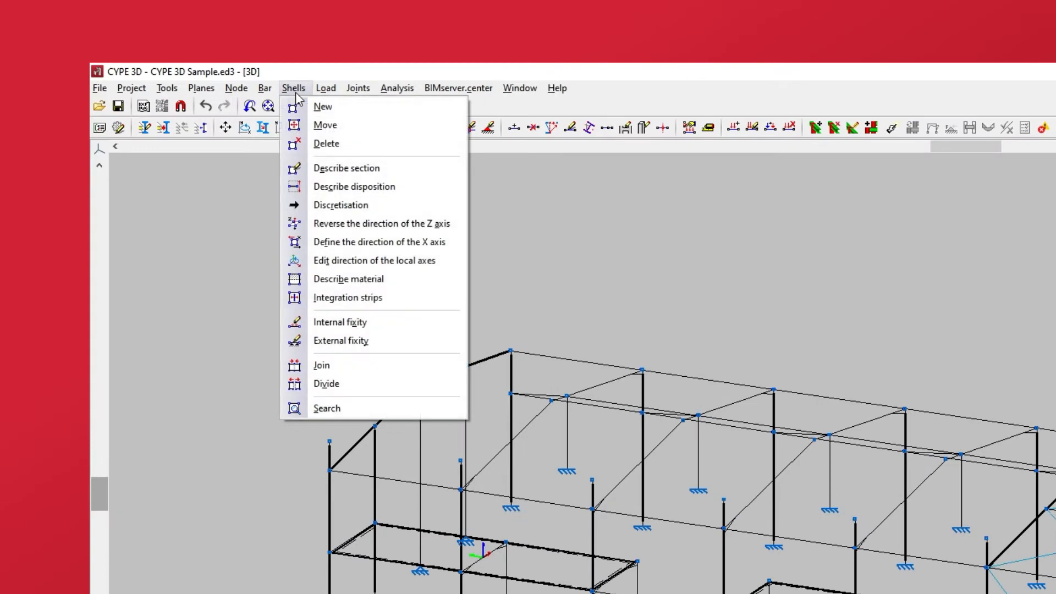
left_click(357, 223)
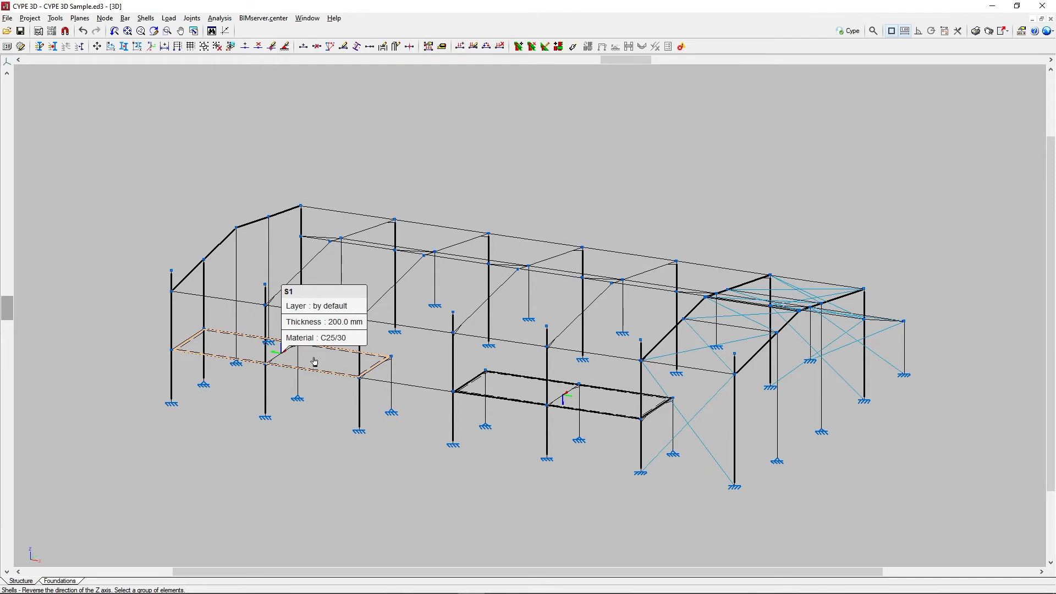
left_click(314, 362)
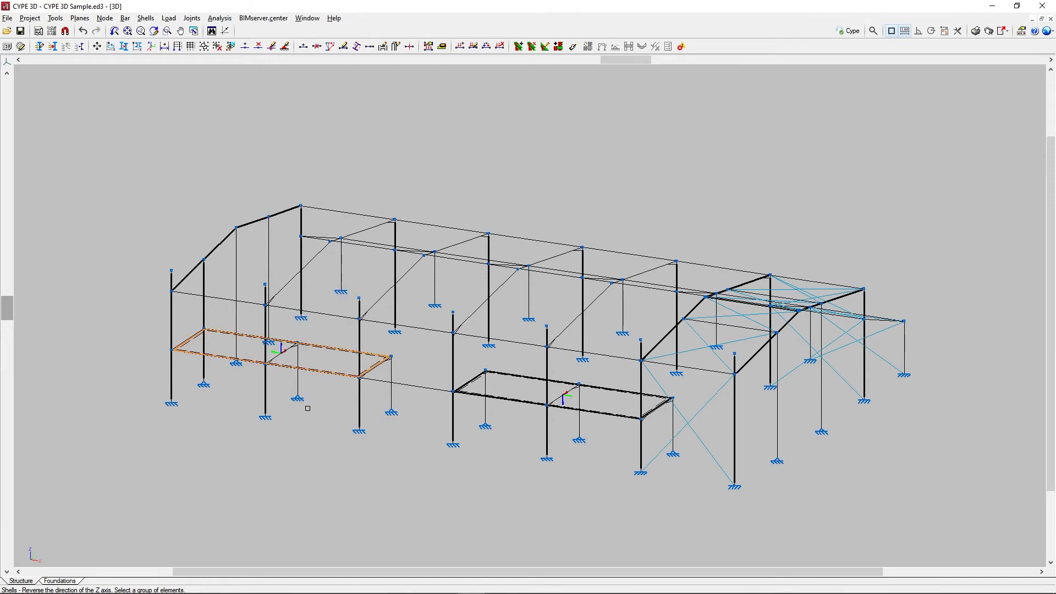
right_click(307, 408)
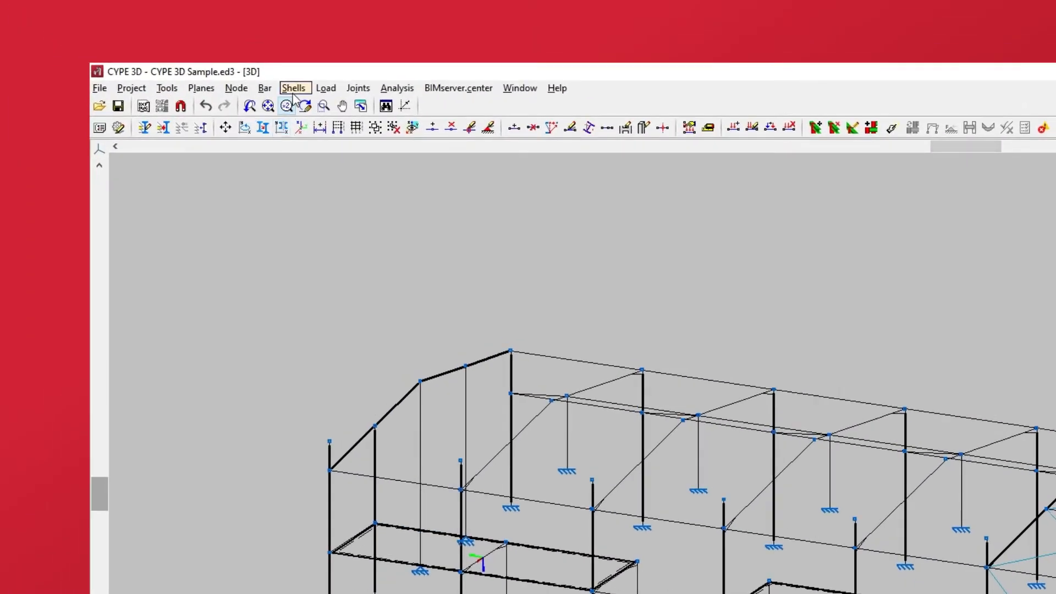
Step: Define a new local X axis direction for the shell nearest the cross-braced bay (S2)
left_click(145, 19)
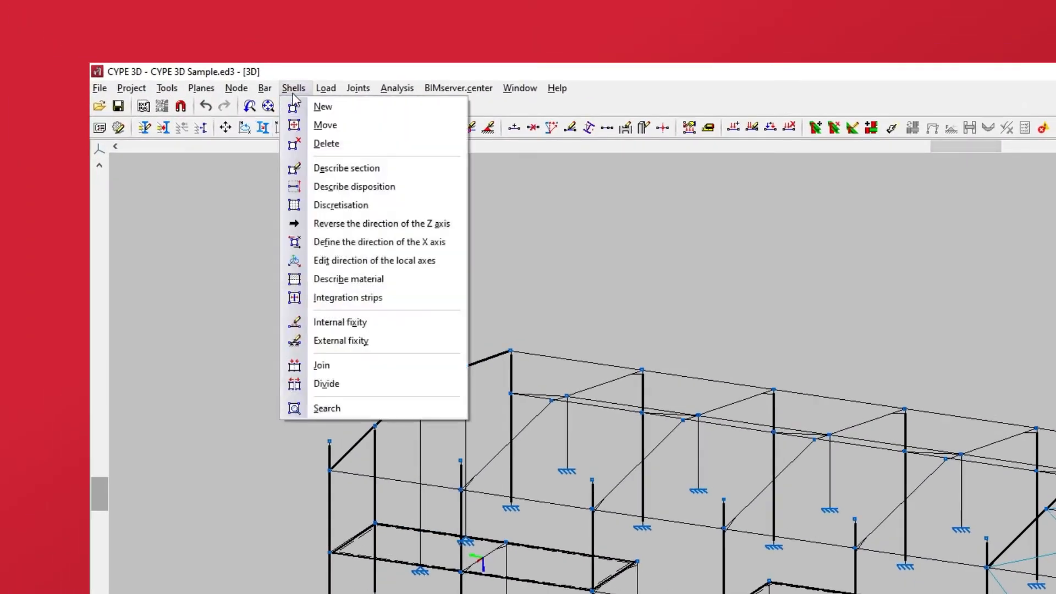
left_click(308, 243)
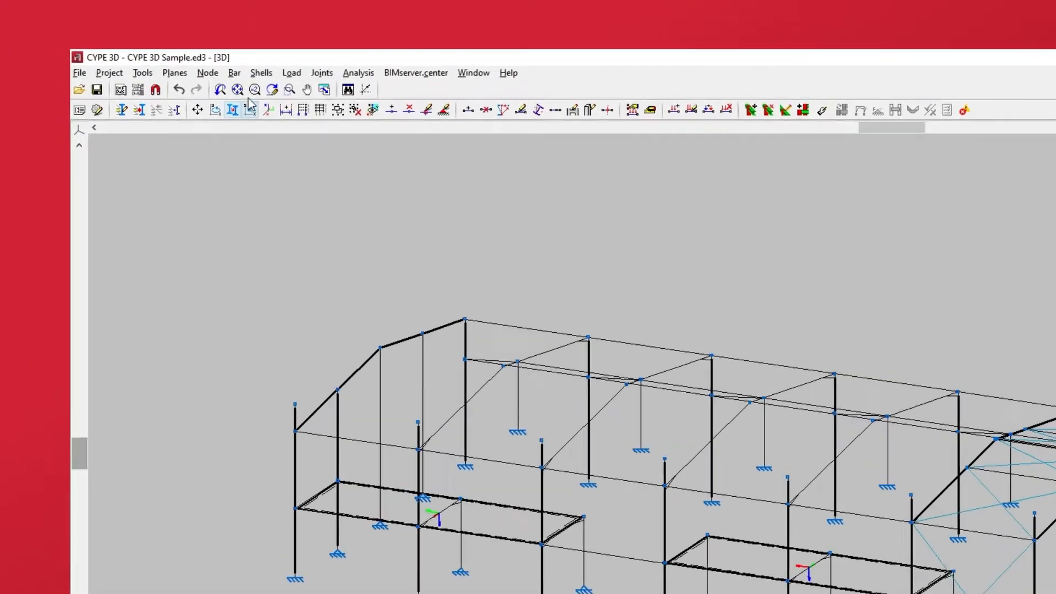
Step: Edit the direction of the local axes of both floor shells with an angle of 90 degrees
left_click(262, 72)
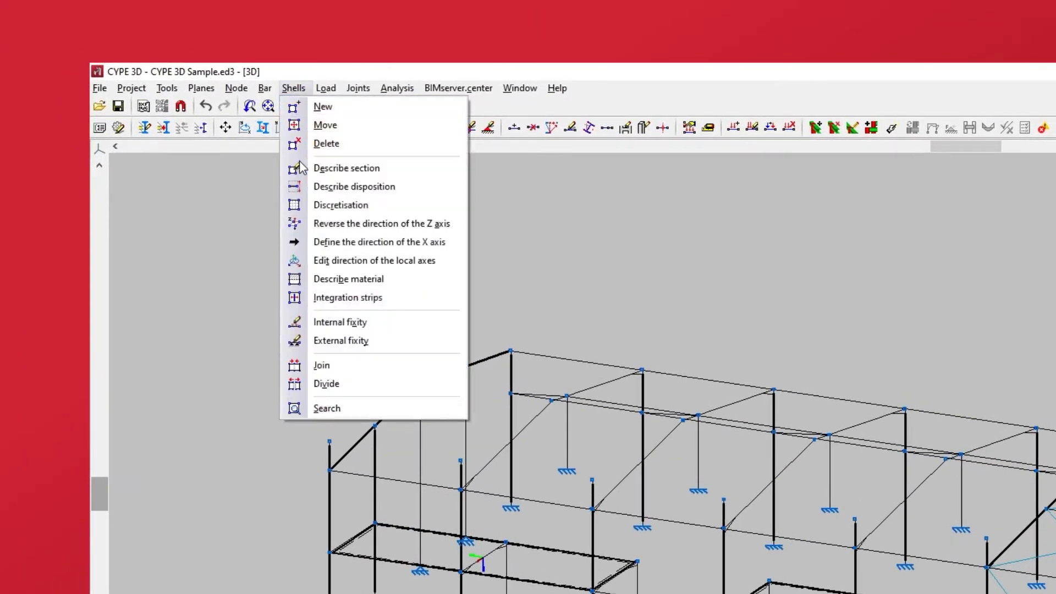
left_click(306, 261)
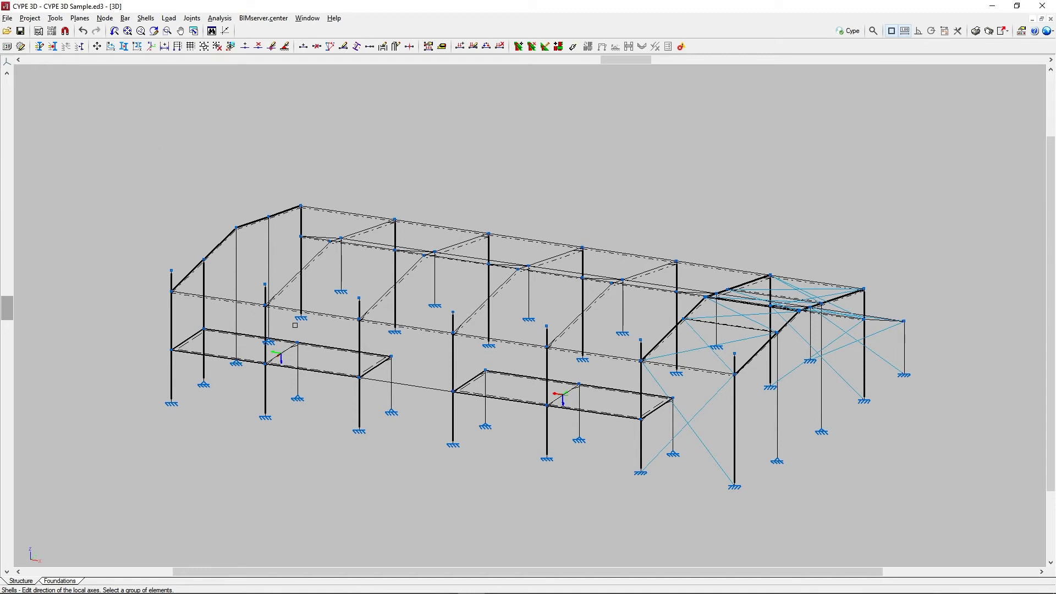
left_click(313, 364)
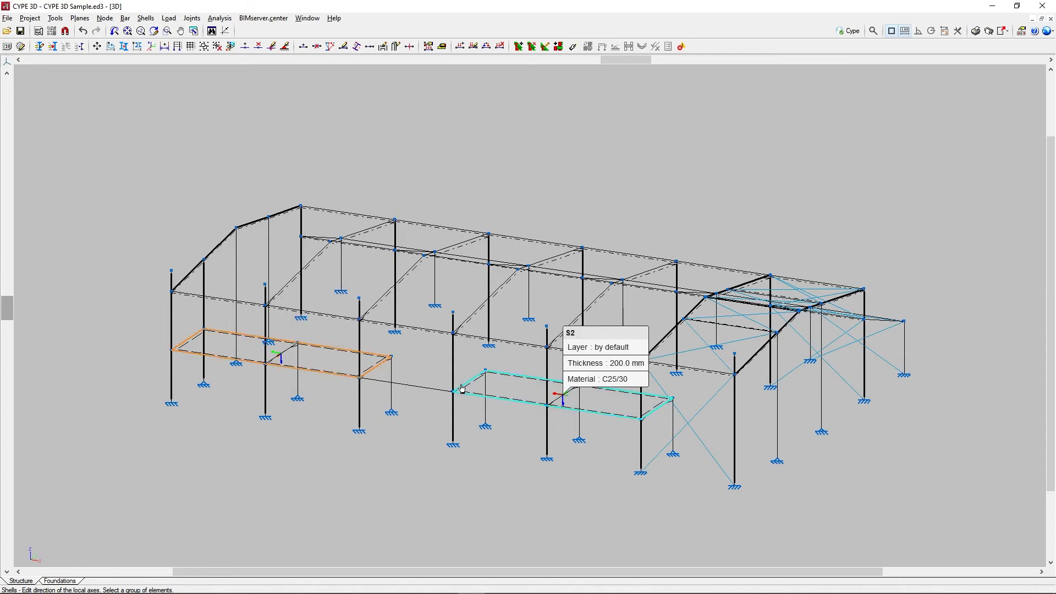
left_click(513, 393)
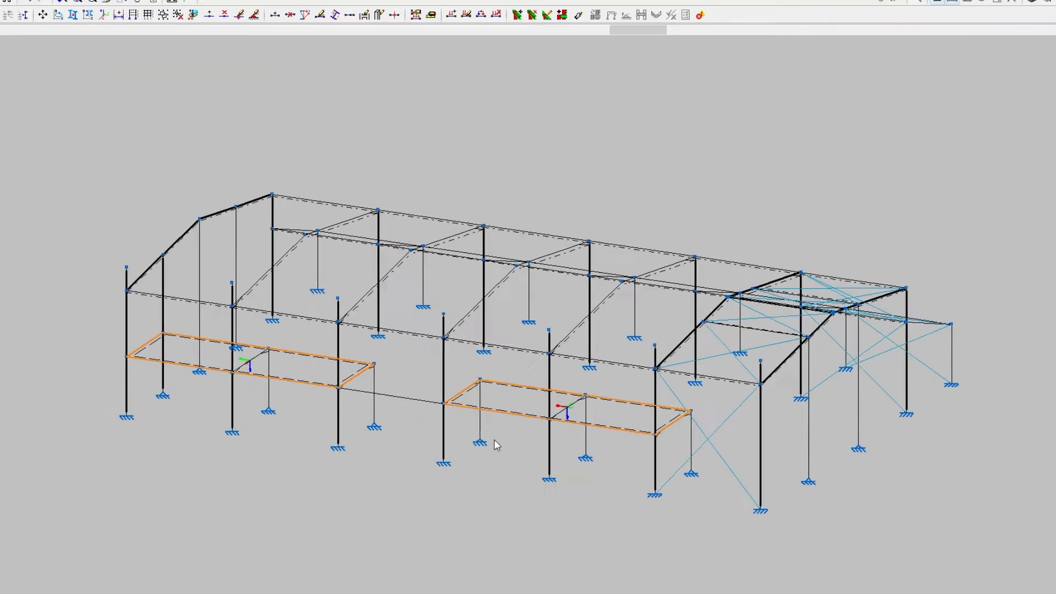
right_click(498, 424)
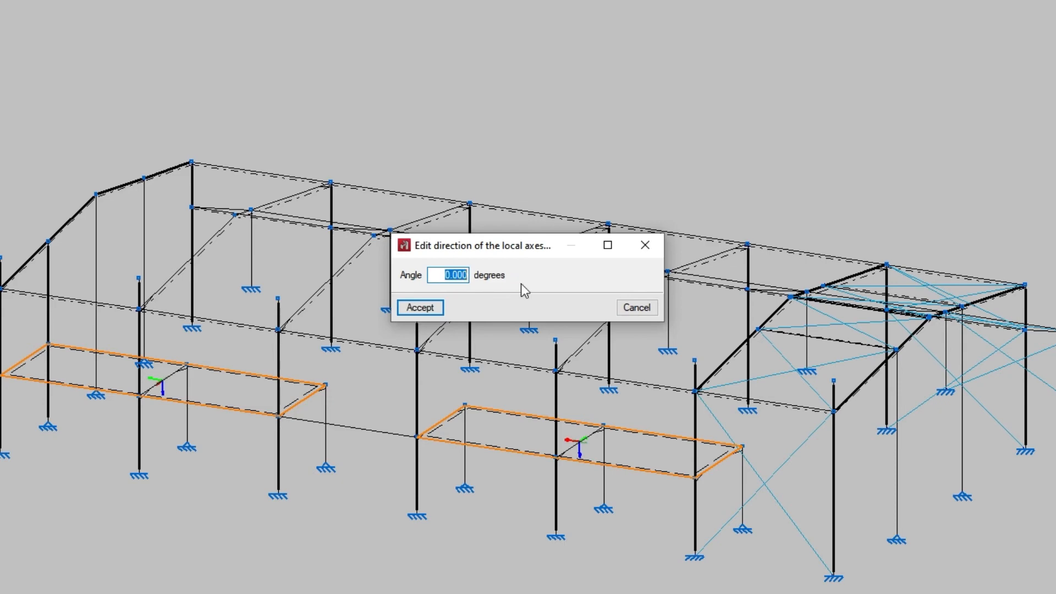
type("90")
left_click(440, 308)
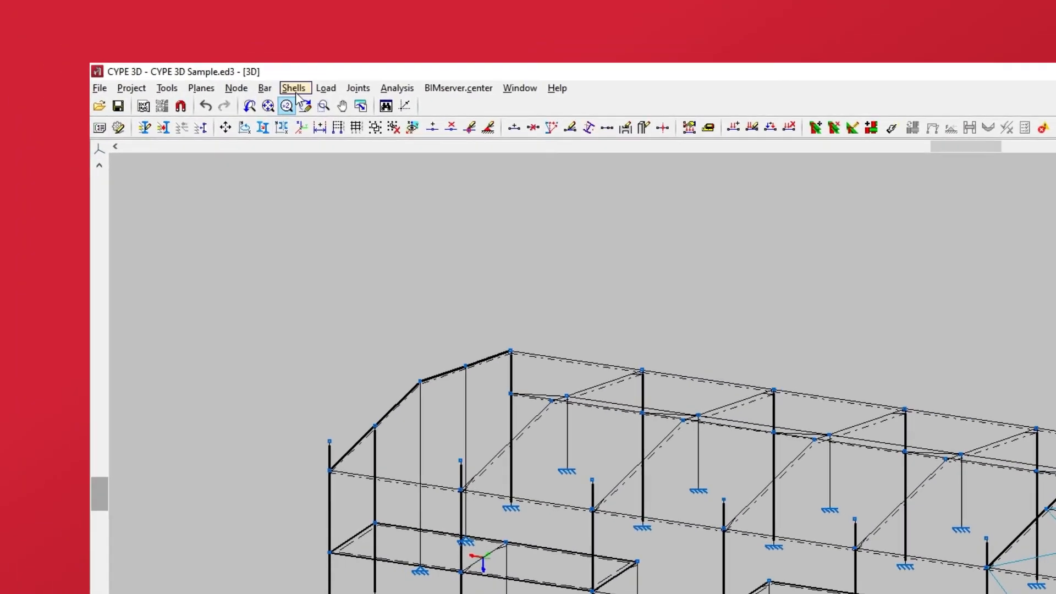
Step: Describe the material of both floor shells as rolled steel, selecting Fe360 as the shell material
left_click(146, 18)
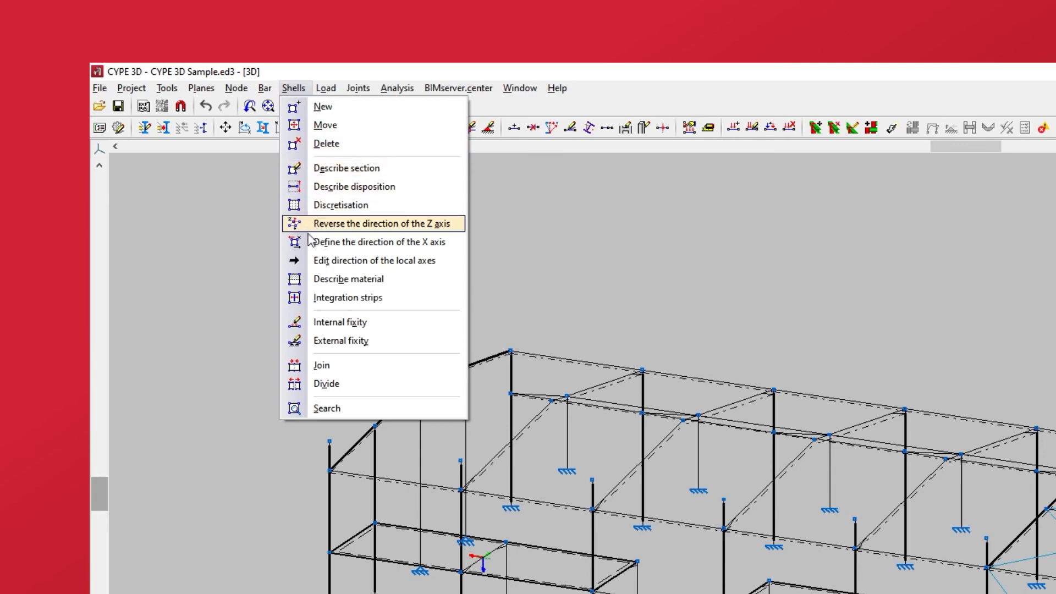
left_click(314, 279)
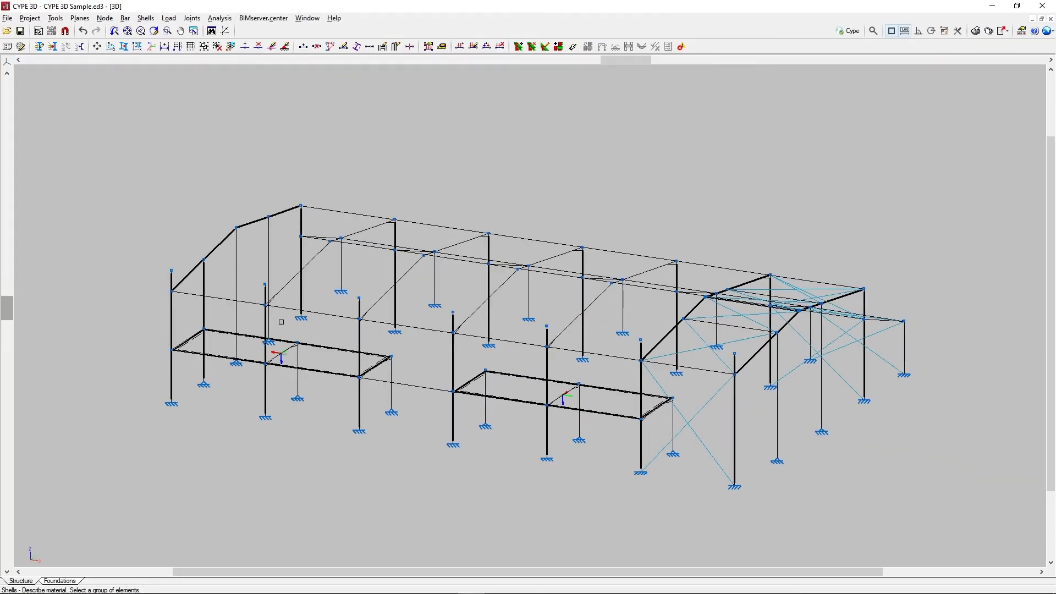
left_click(508, 390)
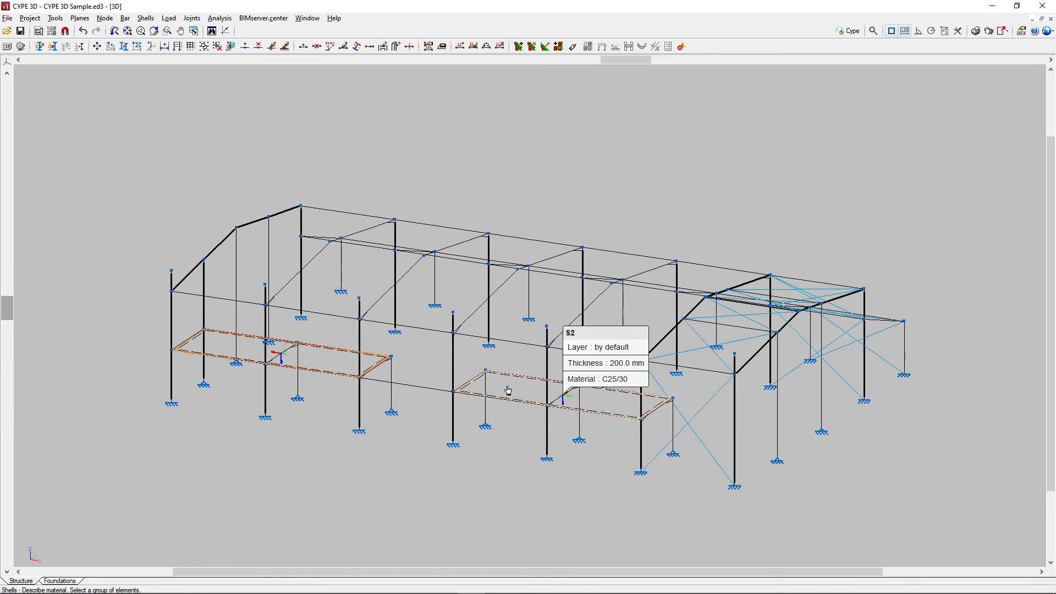
right_click(521, 356)
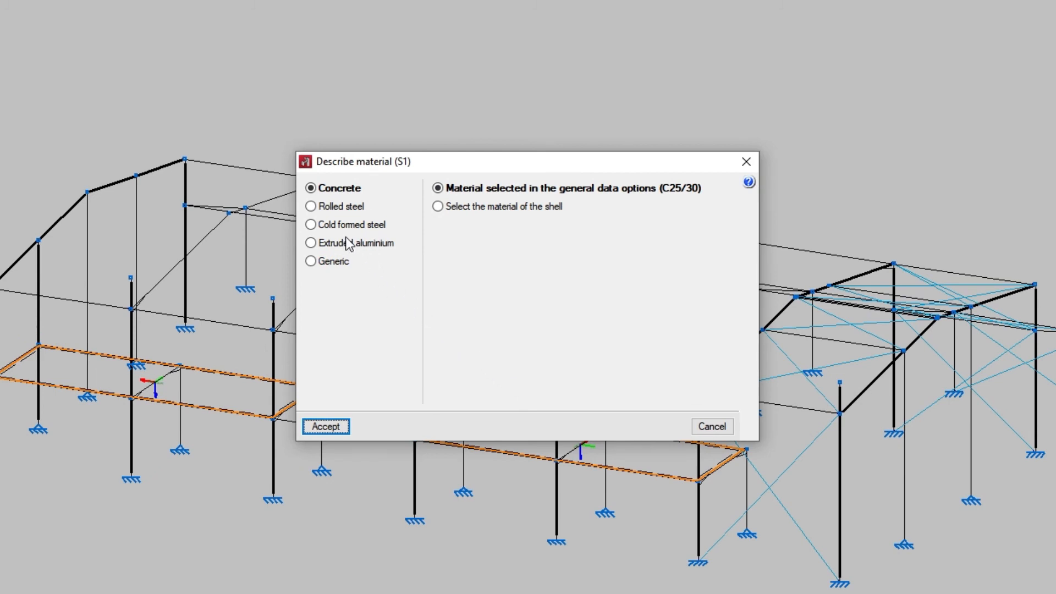
left_click(313, 207)
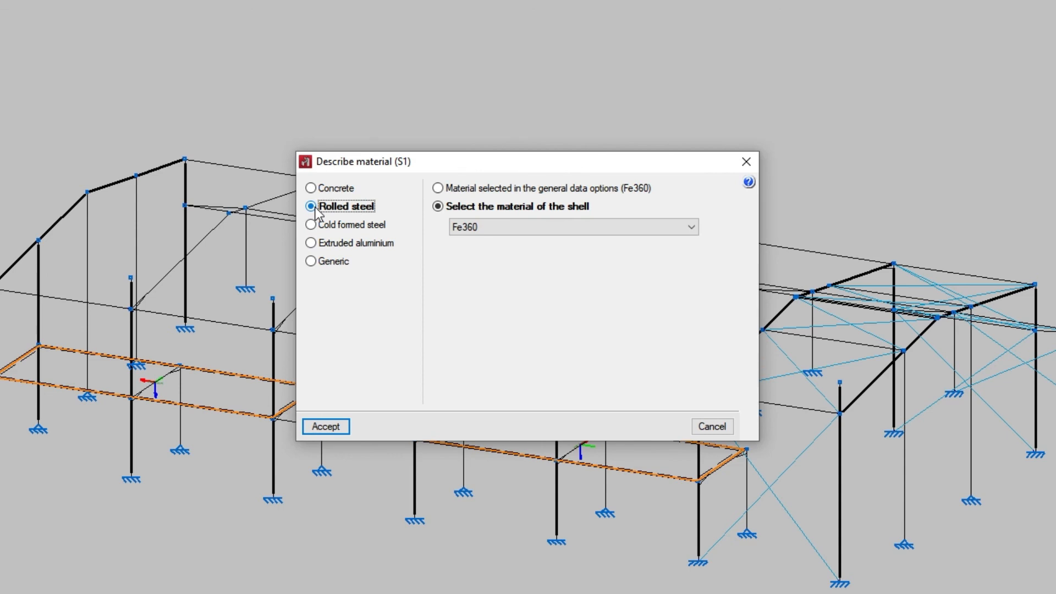
left_click(687, 227)
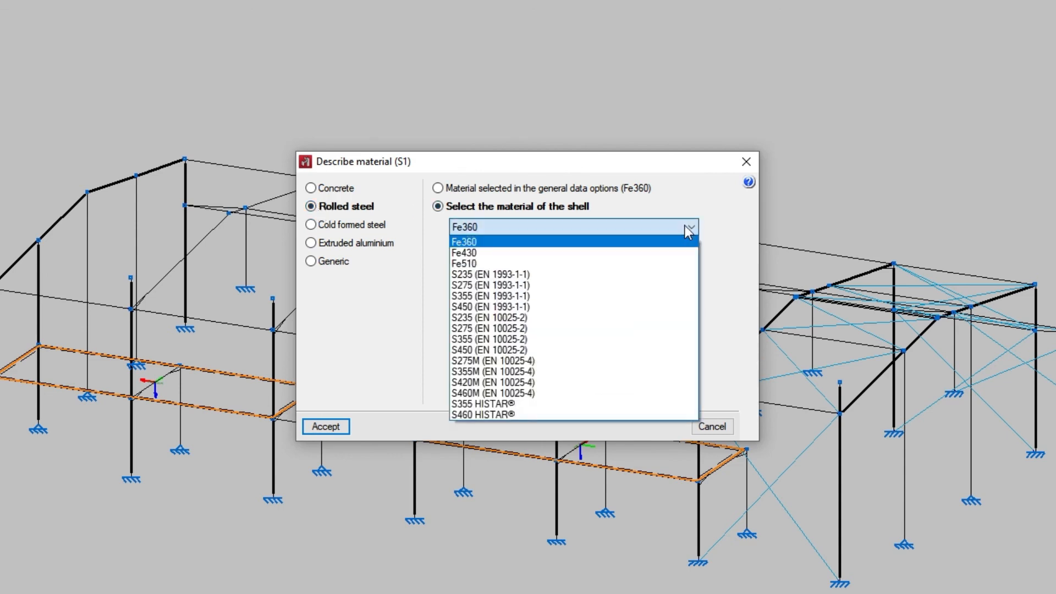
left_click(686, 226)
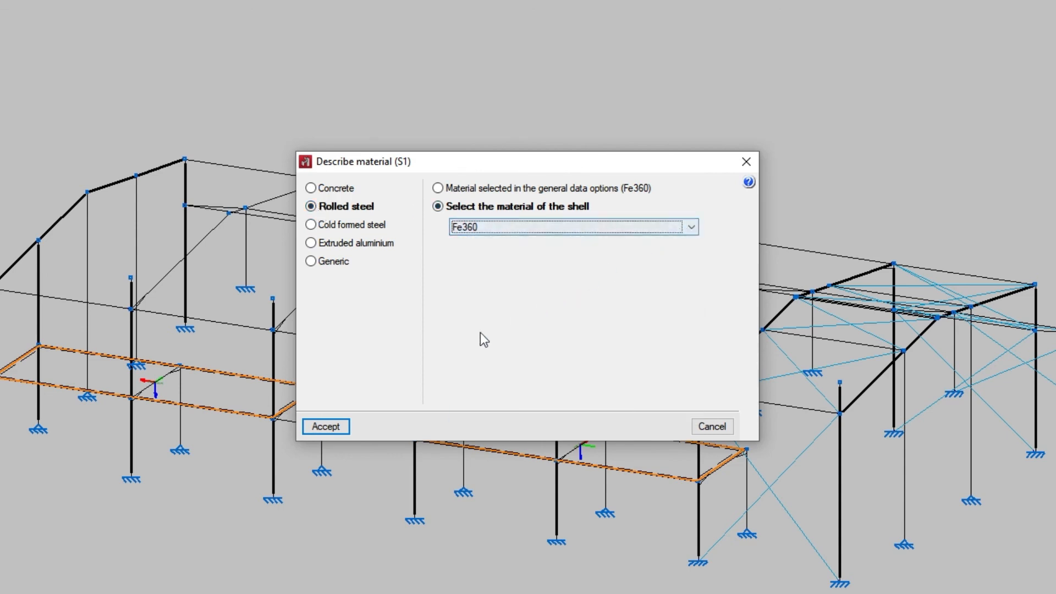
left_click(342, 426)
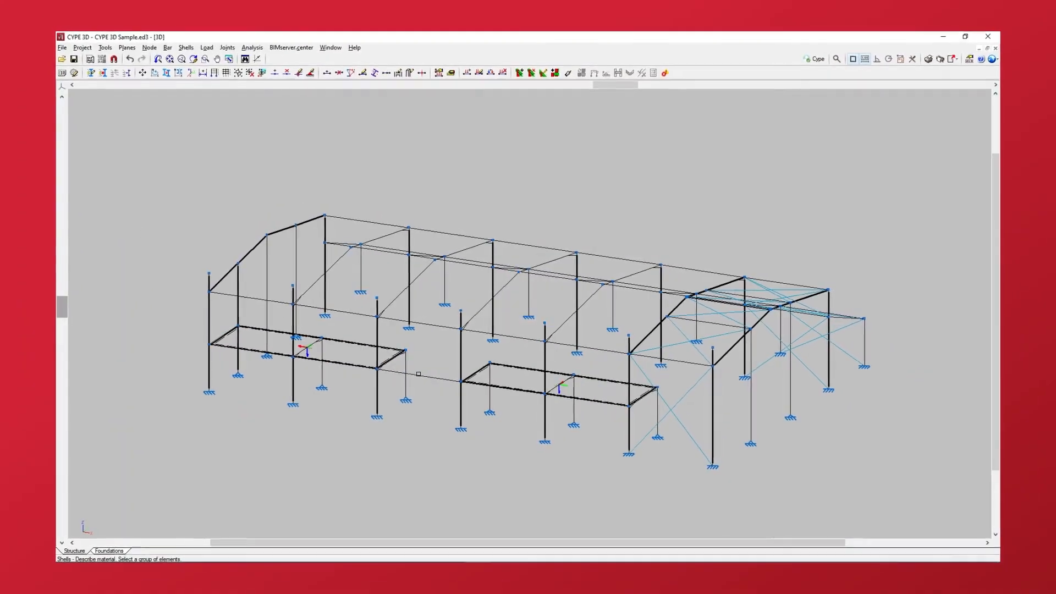